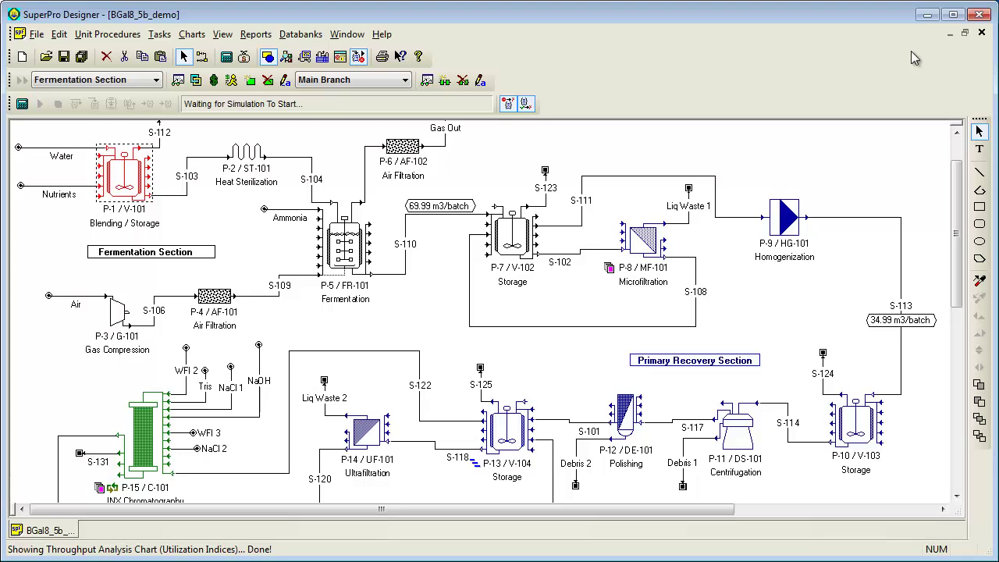
Step: Open the Reports menu for the BGal8_5b_demo process
left_click(264, 35)
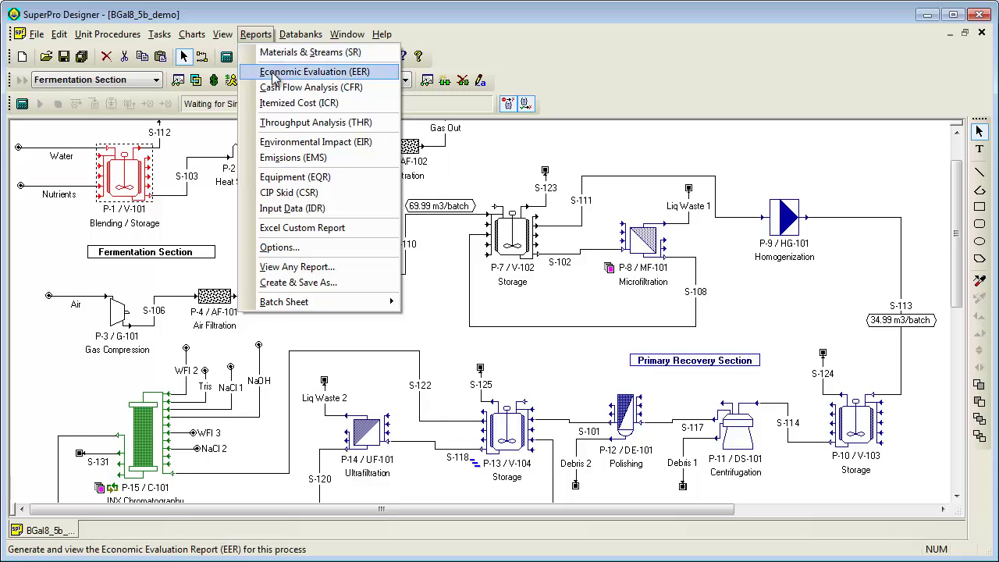
Step: Generate the Economic Evaluation Report (EER) so it opens as a PDF
left_click(273, 72)
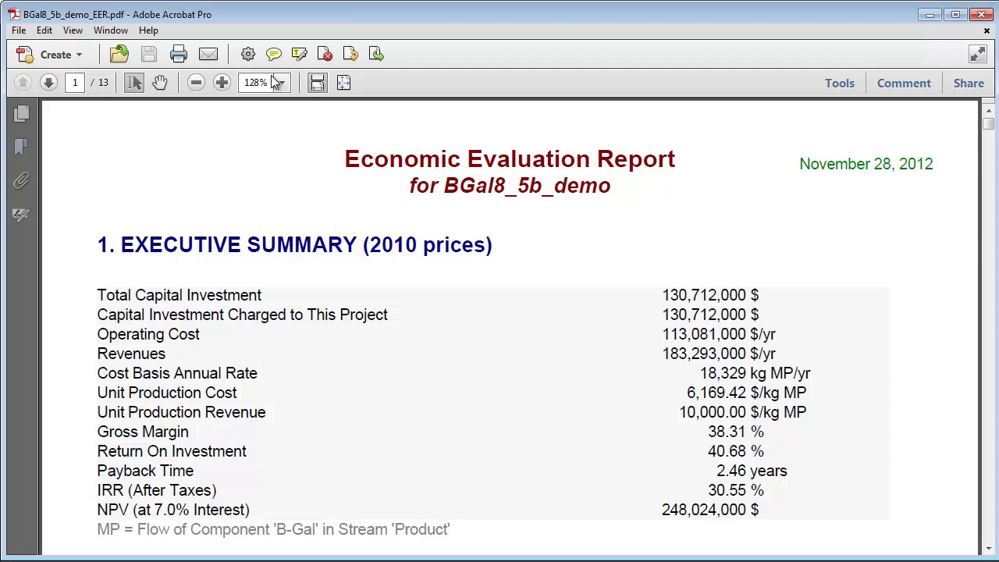
Step: Page through the report past equipment and plant costs to the page 10 utilities summary ($429,155/yr)
left_click(988, 419)
left_click(989, 419)
left_click(989, 419)
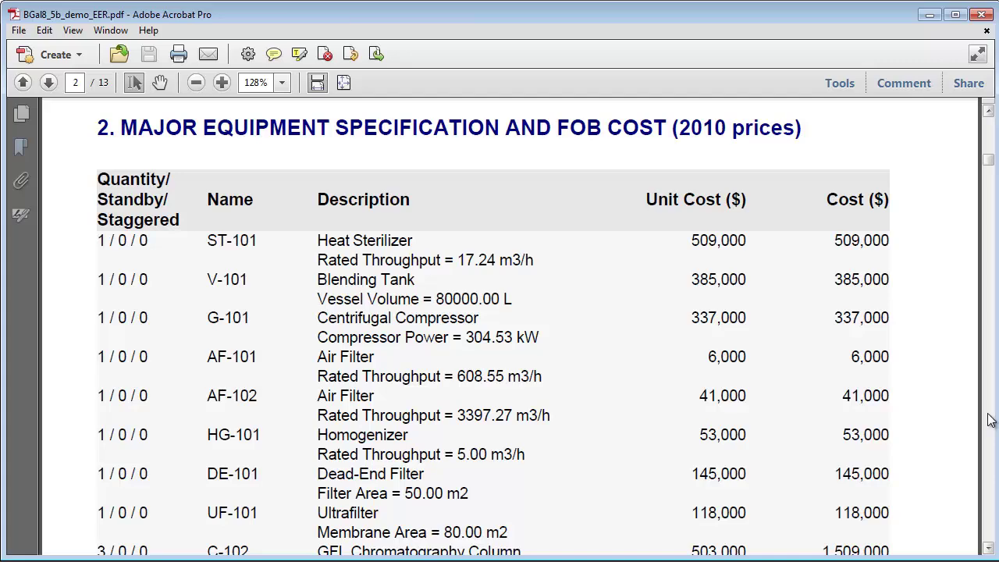
scroll(990, 420, "down", 15)
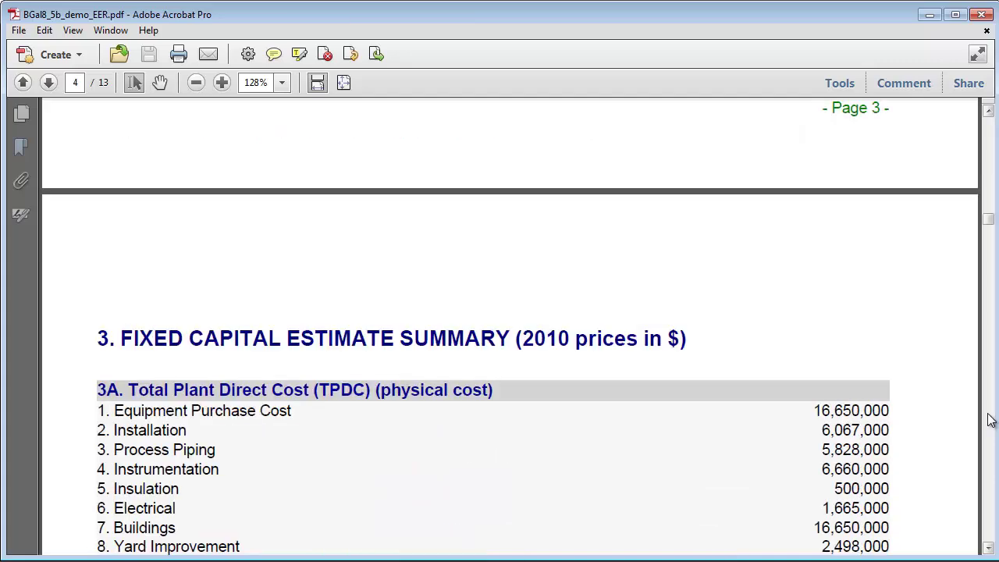
left_click(988, 549)
left_click(988, 549)
left_click(988, 550)
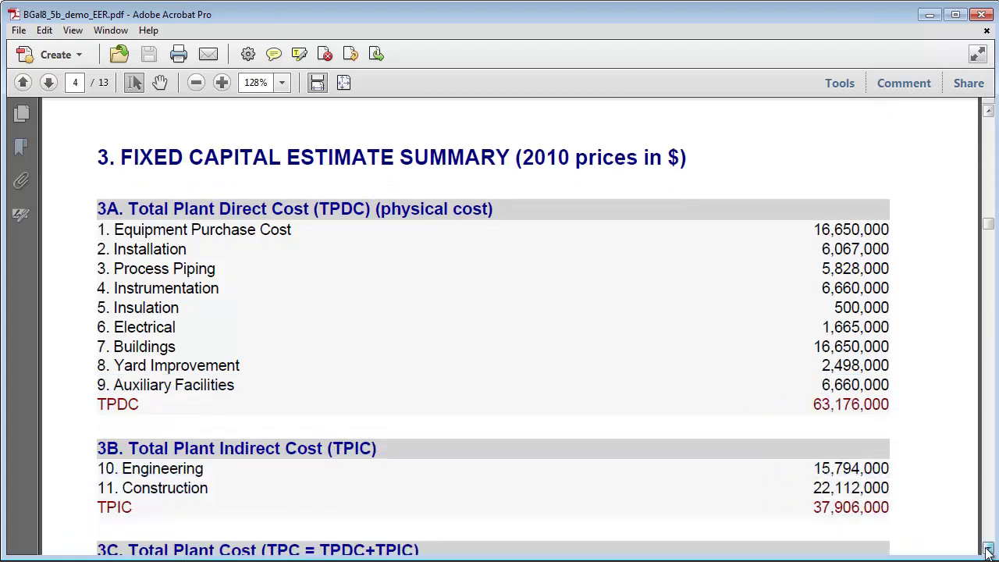
left_click(988, 549)
left_click(989, 550)
left_click(988, 550)
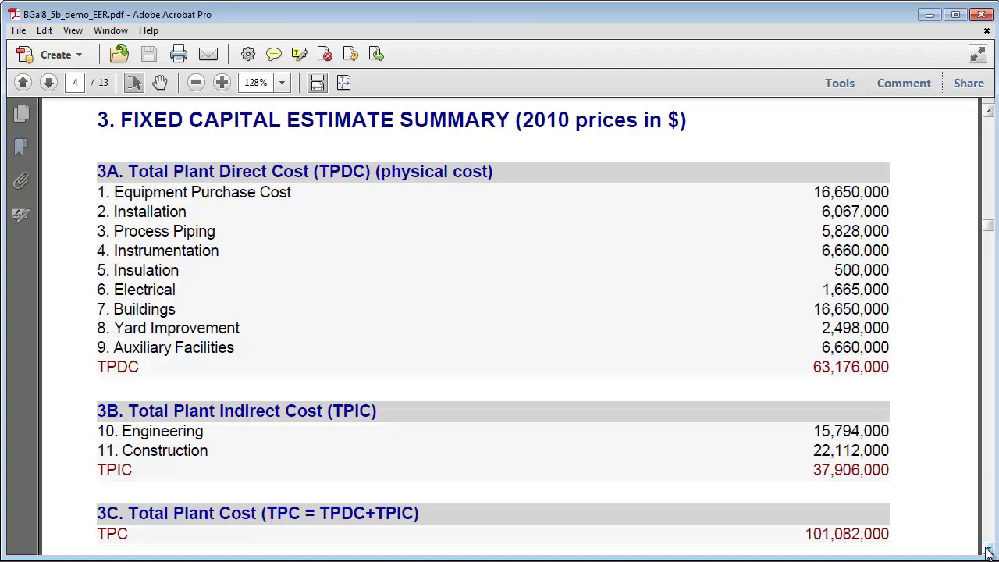
left_click_drag(988, 549, 988, 537)
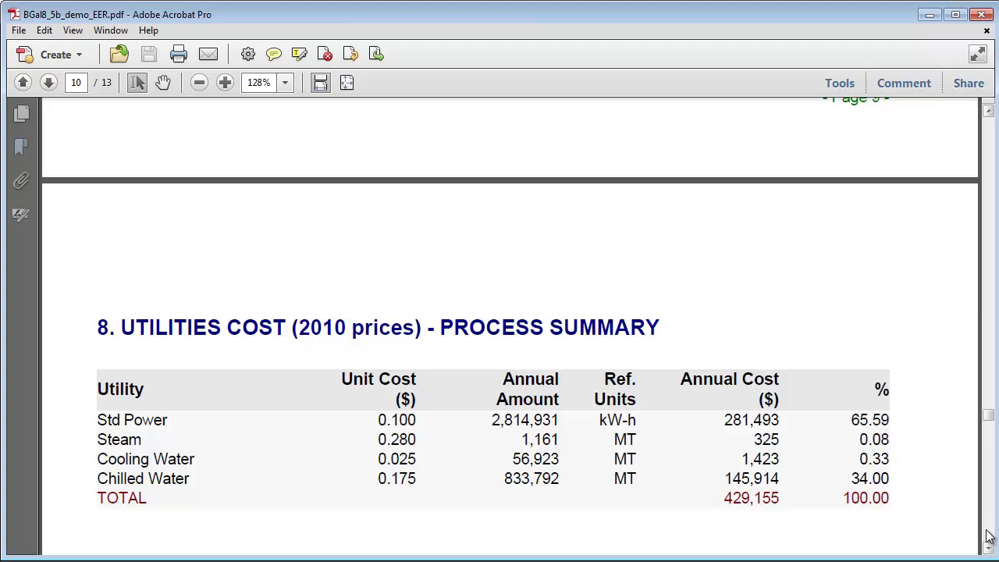
Step: Scroll through pages 11–12 to the 40.68% return on investment and 2.46-year payback
left_click_drag(988, 537, 988, 537)
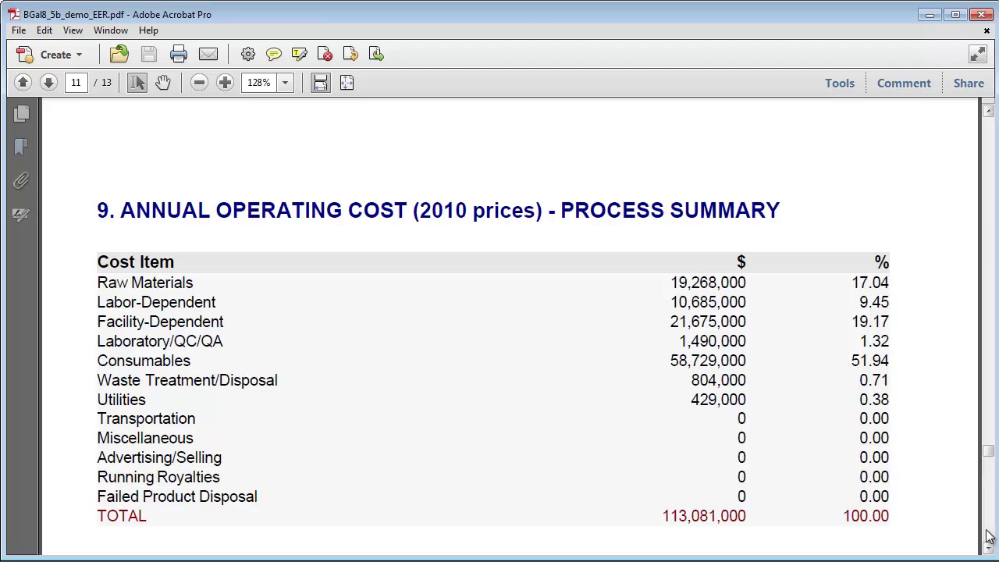
left_click_drag(988, 537, 988, 537)
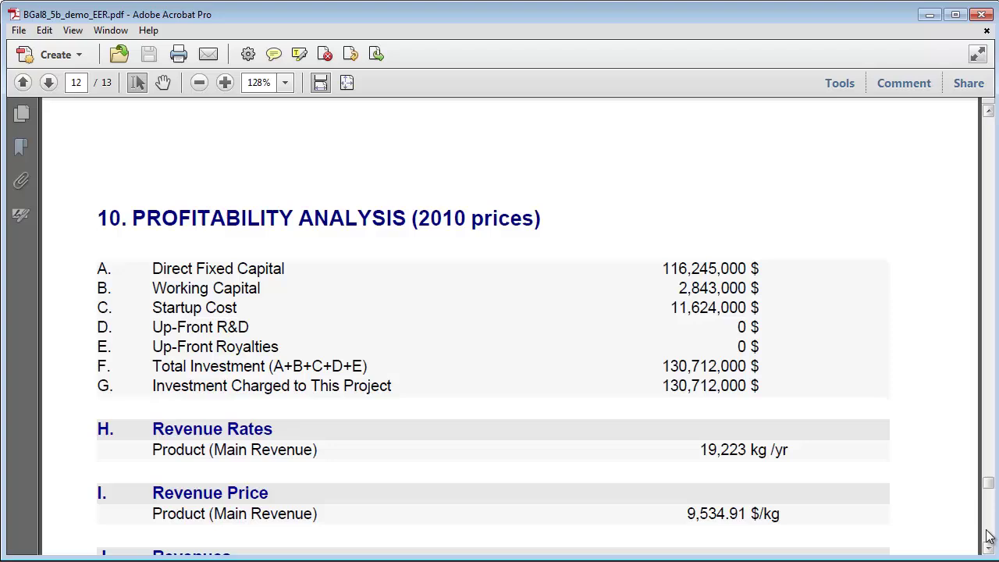
left_click_drag(988, 537, 988, 537)
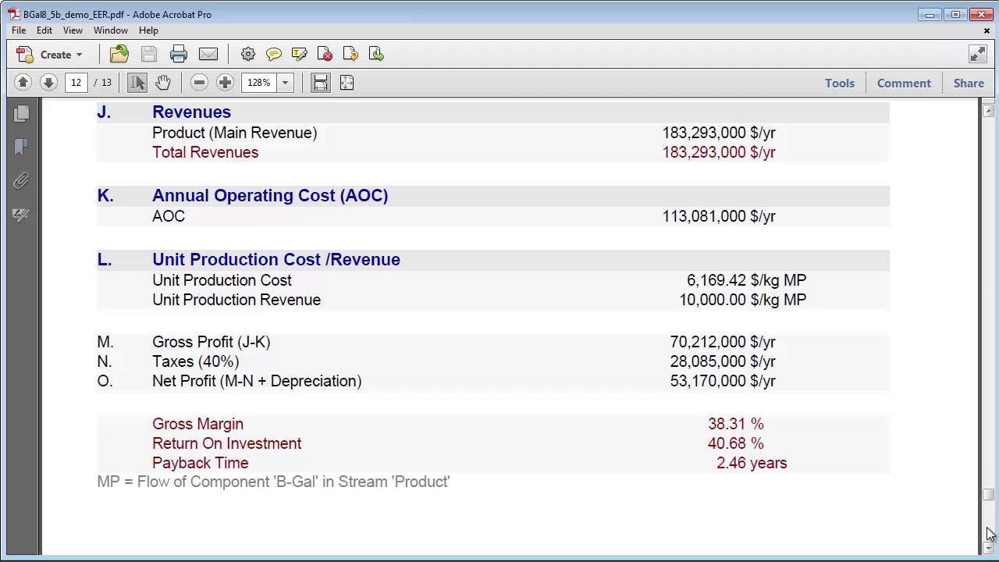
Step: Close the PDF report and bring up SuperPro Designer's Reports menu again
left_click(981, 16)
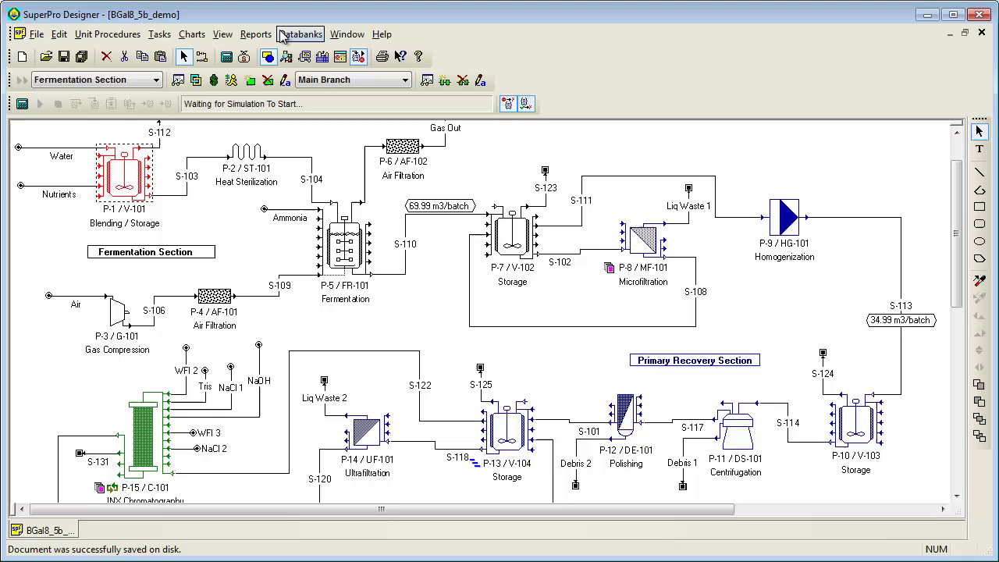
left_click(255, 34)
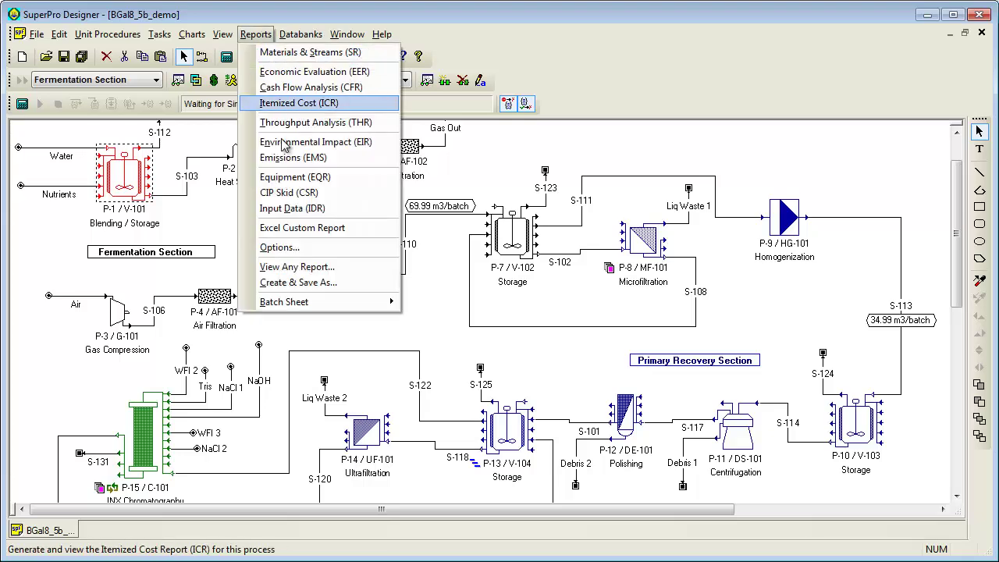
Step: In Report Options, check the Export Format choices (PDF set), then view the Stream settings
left_click(282, 248)
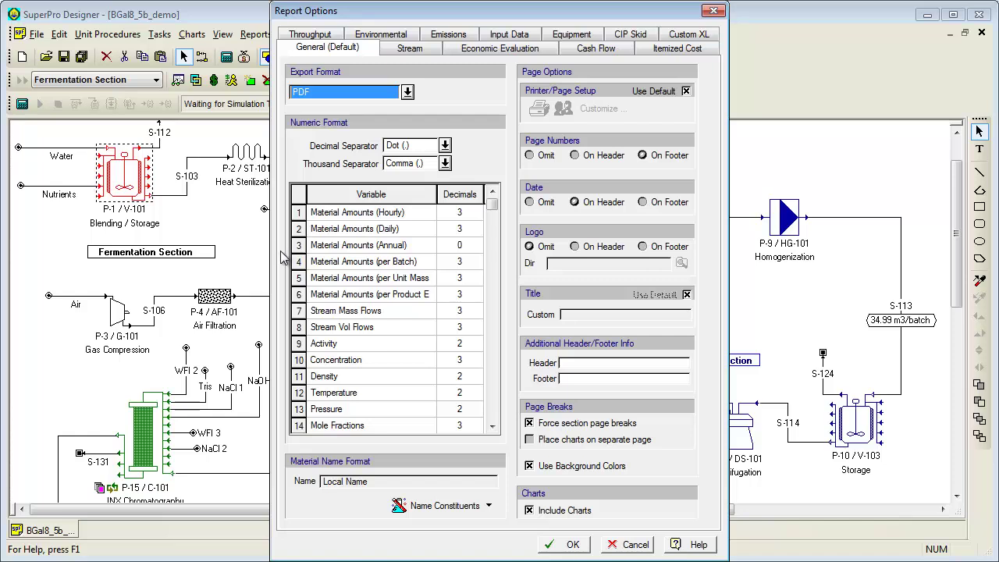
left_click(408, 92)
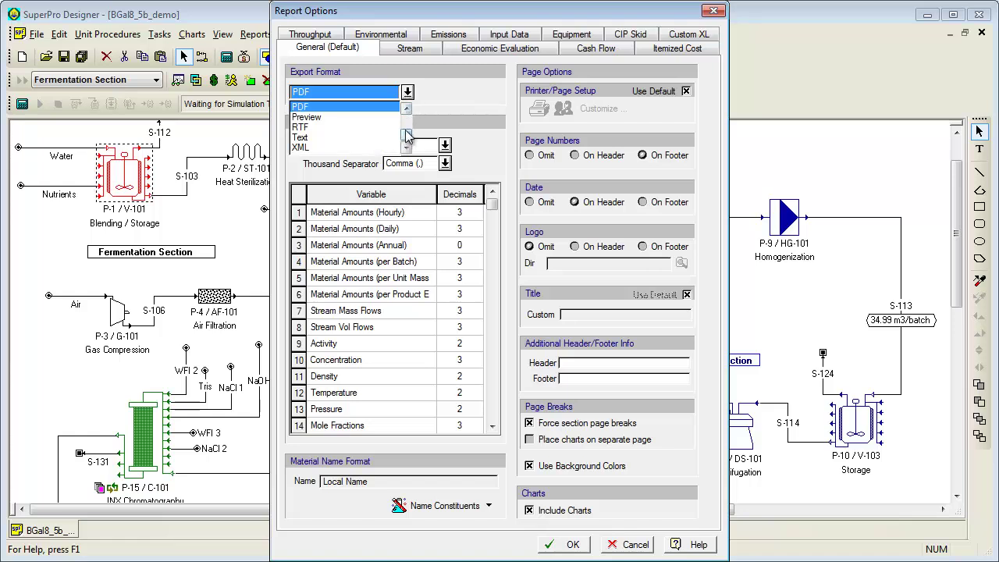
mouse_move(408, 137)
left_mouse_down()
mouse_move(407, 113)
mouse_move(407, 148)
left_mouse_up()
left_click(407, 49)
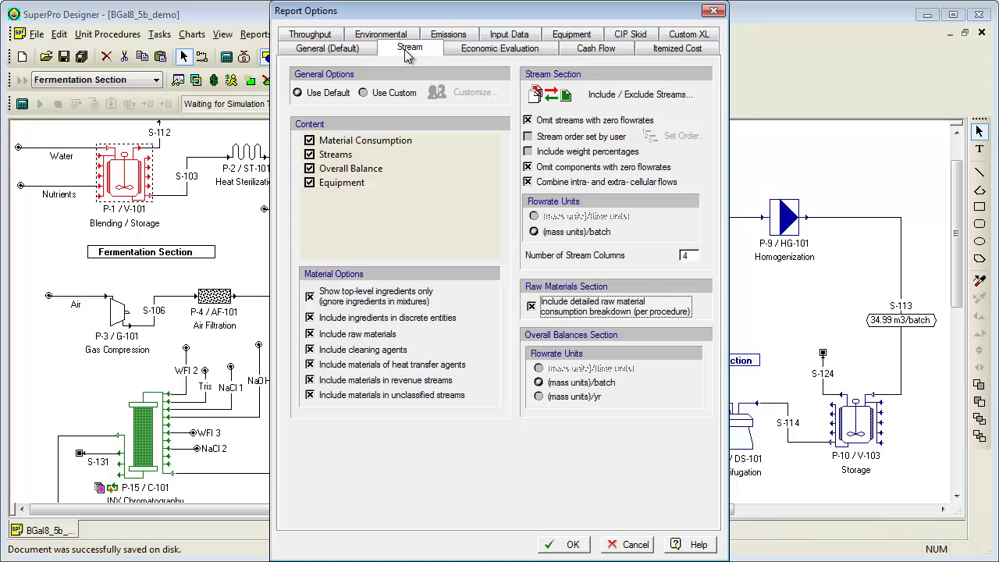
Step: Cancel the Report Options dialog, leaving all settings unchanged
left_click(607, 549)
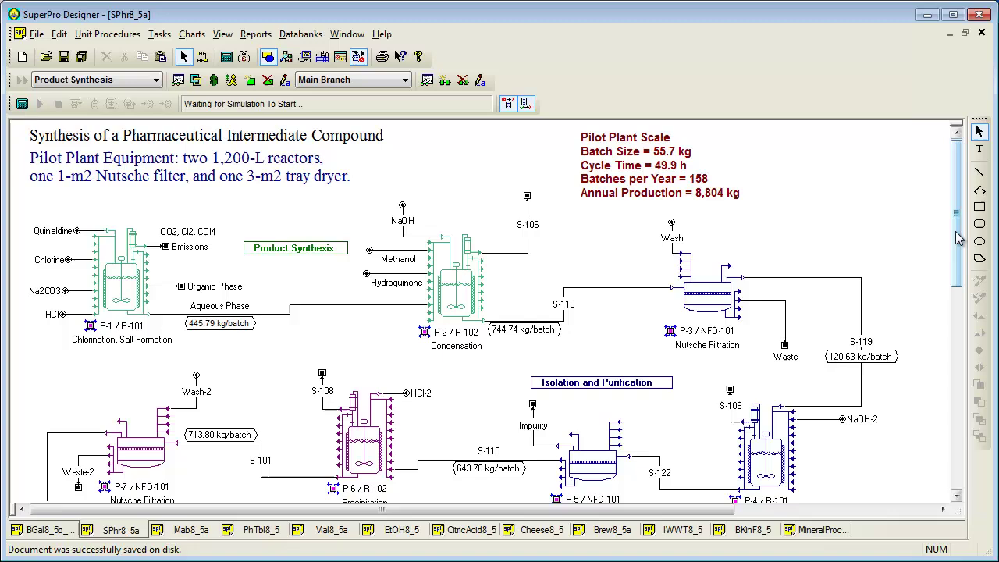
Step: Scroll the SPhr8_5a flowsheet down to Final Purification and Crystallization and Drying sections
left_click_drag(958, 239, 957, 334)
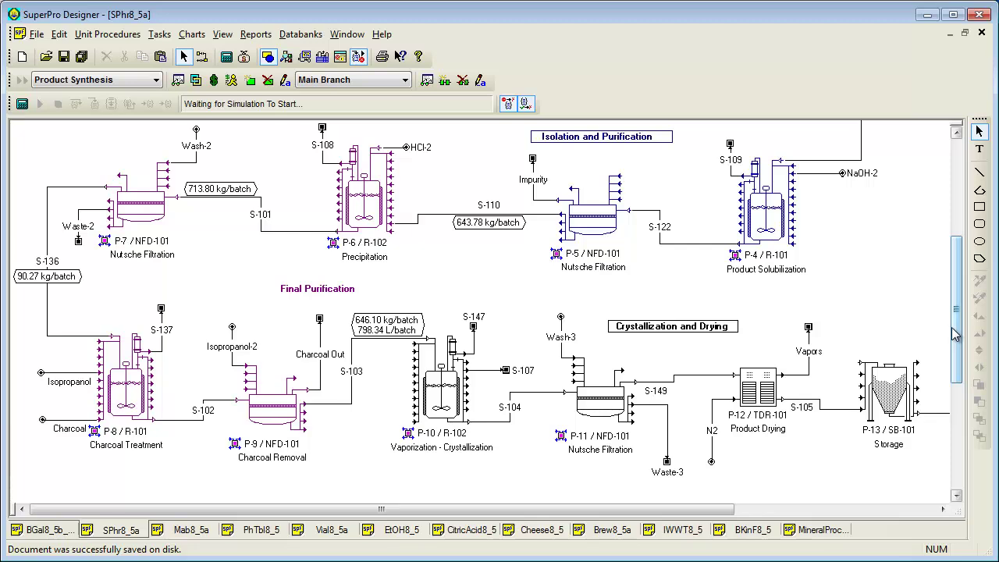
Step: Switch to the Mab8_5a flowsheet and browse its Primary Recovery and Protein-A sections
left_click(192, 530)
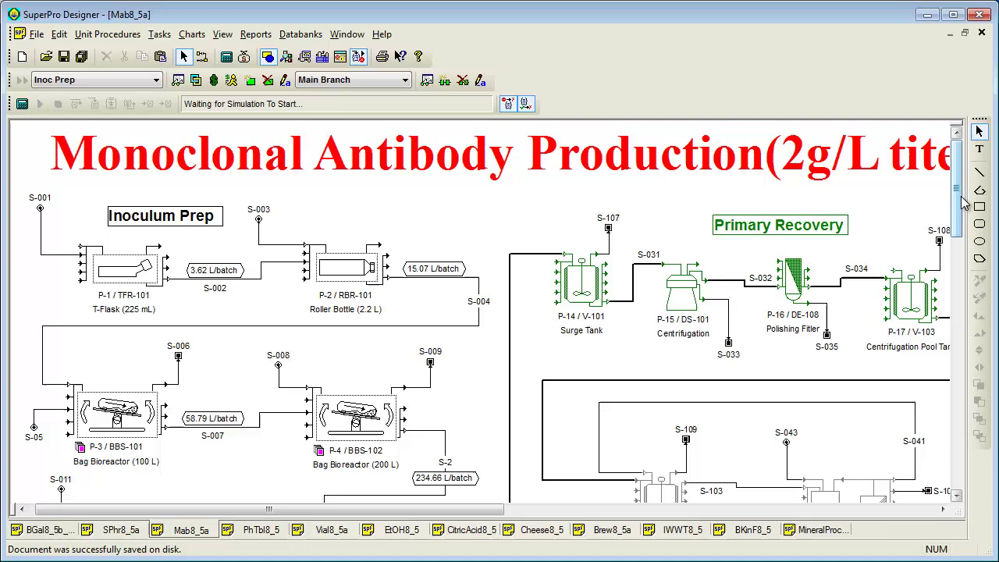
left_click_drag(960, 199, 957, 366)
left_click_drag(433, 511, 697, 513)
left_click_drag(959, 368, 959, 201)
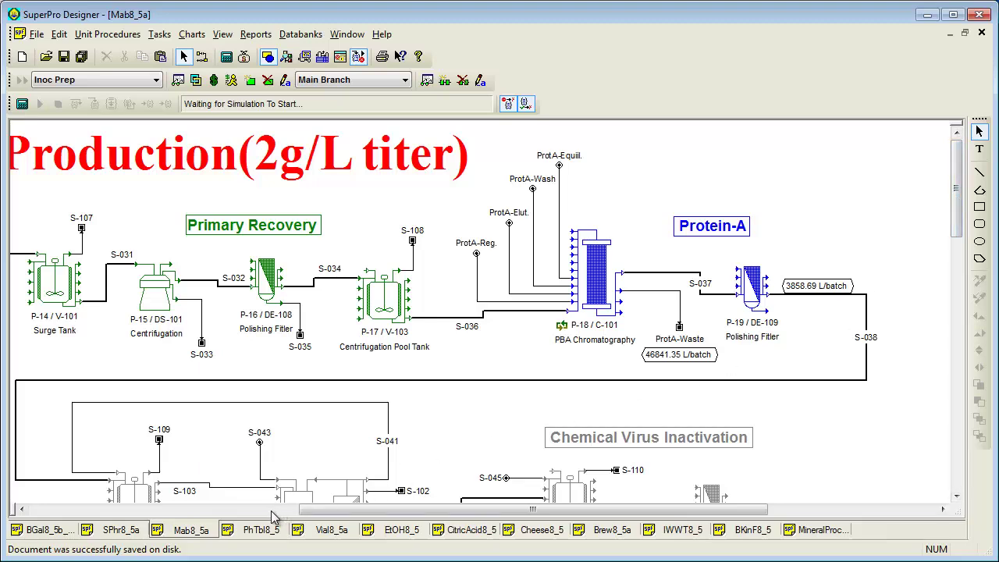
Step: Review the PhTbl8_5 tablet flowsheet down to the coater, then switch to Vial8_5a
left_click(259, 531)
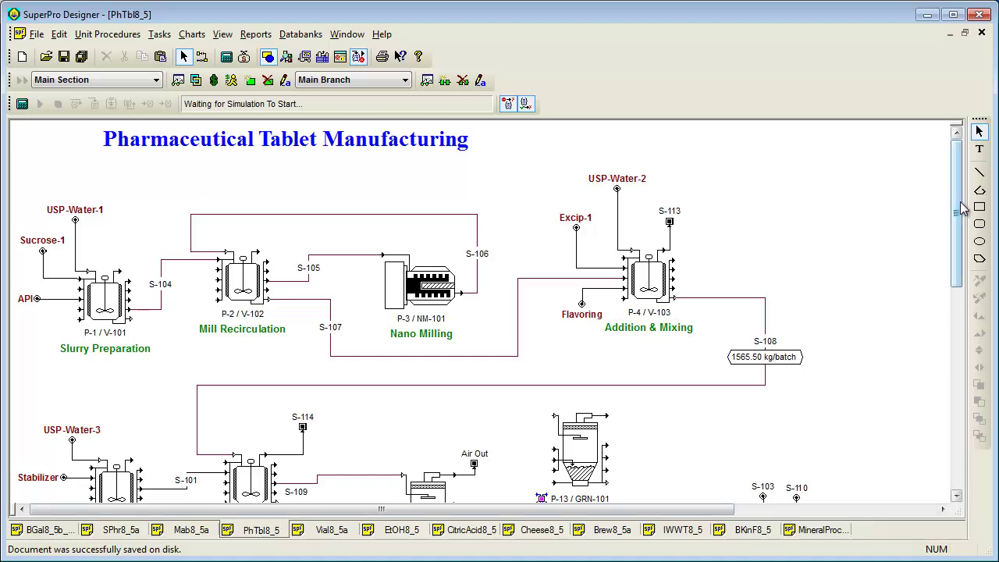
left_click_drag(962, 209, 960, 329)
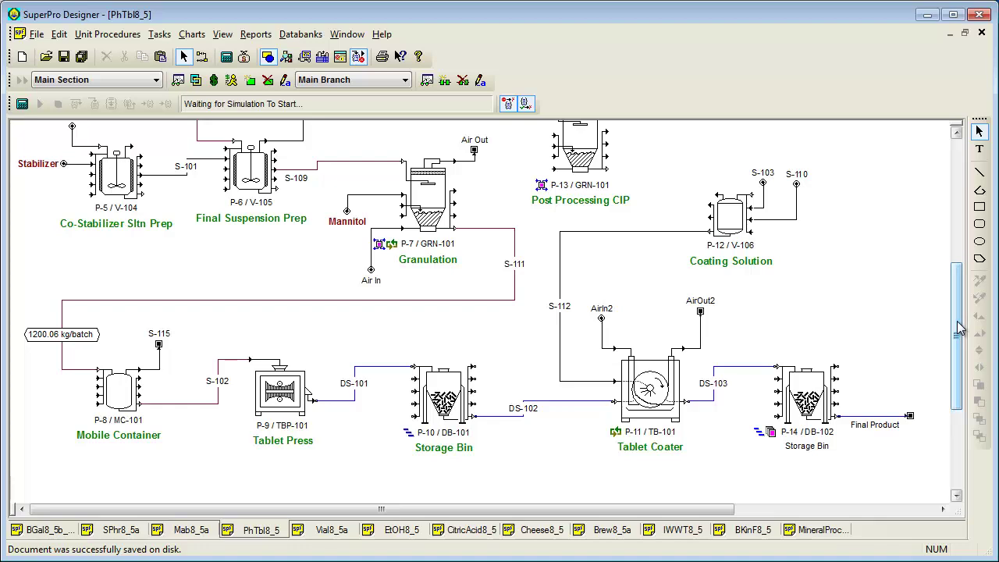
left_click(343, 531)
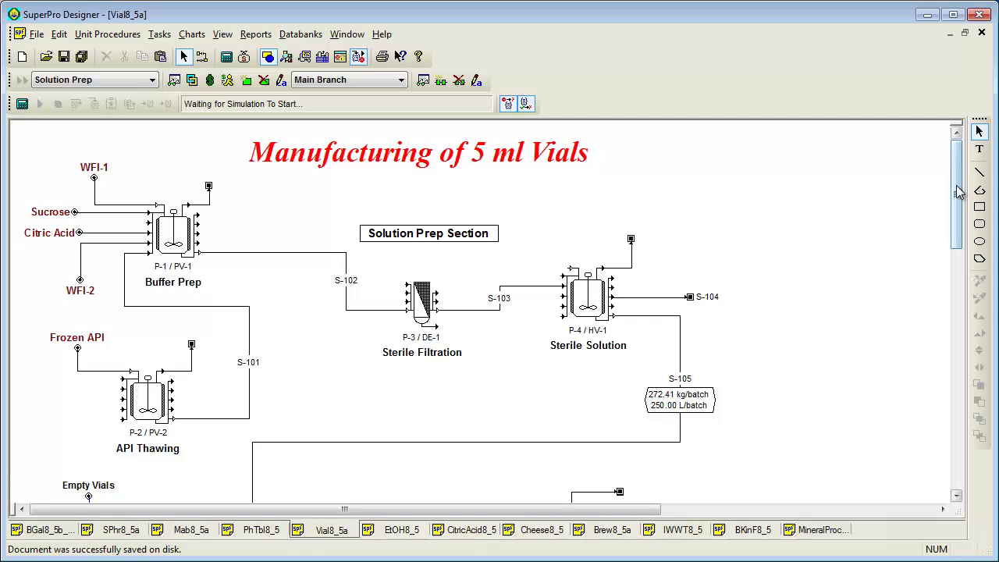
Step: Scroll the Vial8_5a flowsheet down to the Filling and Lyophilization Section
left_click_drag(957, 197, 955, 286)
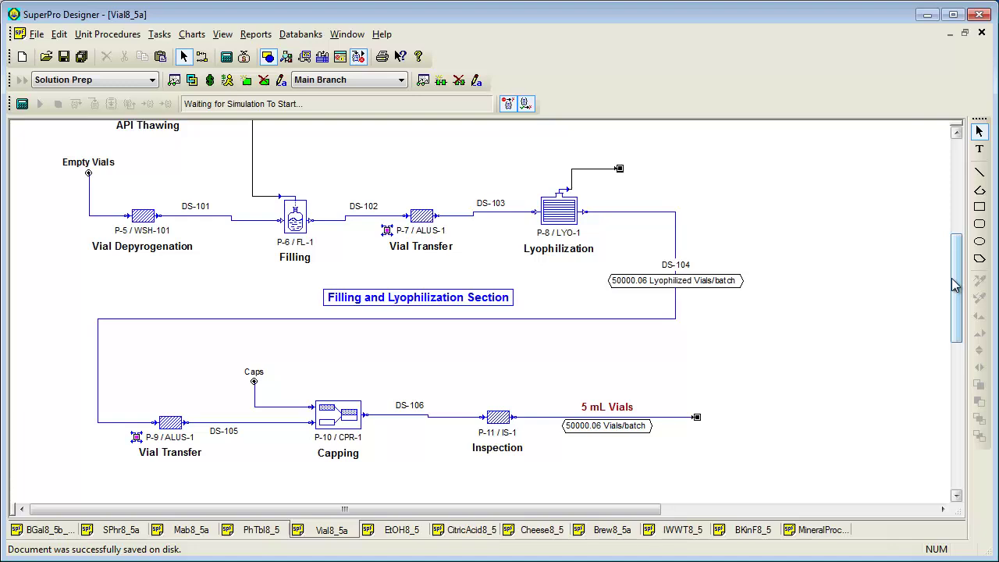
Step: Review the EtOH8_5 Corn Stover to Ethanol flowsheet, then switch to CitricAcid8_5
left_click(401, 529)
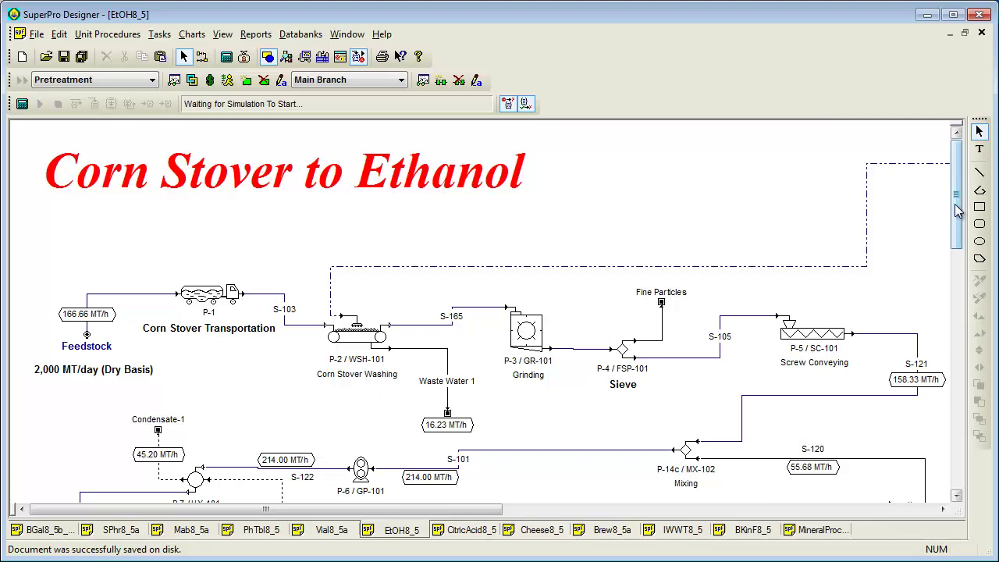
left_click(491, 534)
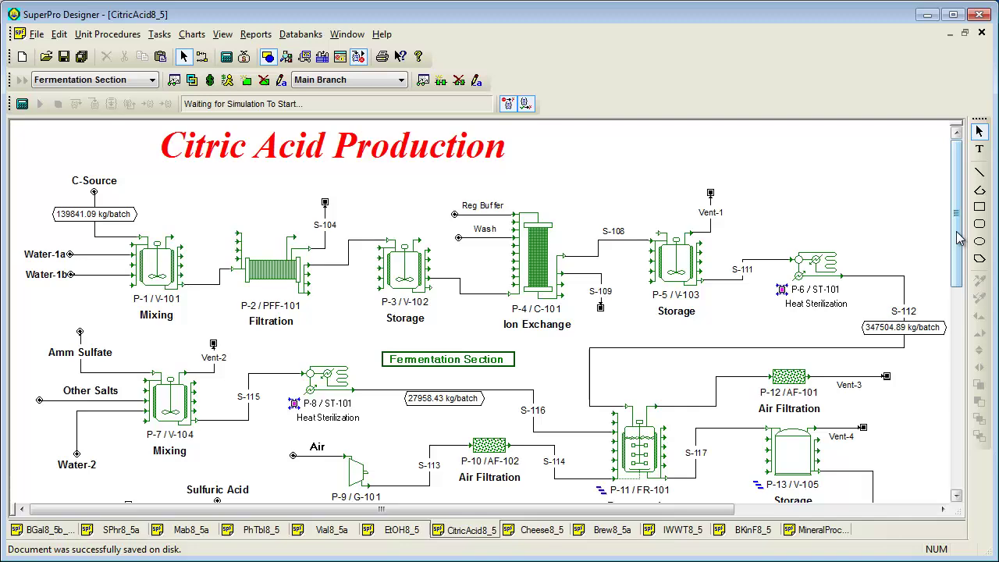
Step: Scroll down to the citric acid Isolation Section and open the Charts menu
left_click_drag(960, 238, 960, 363)
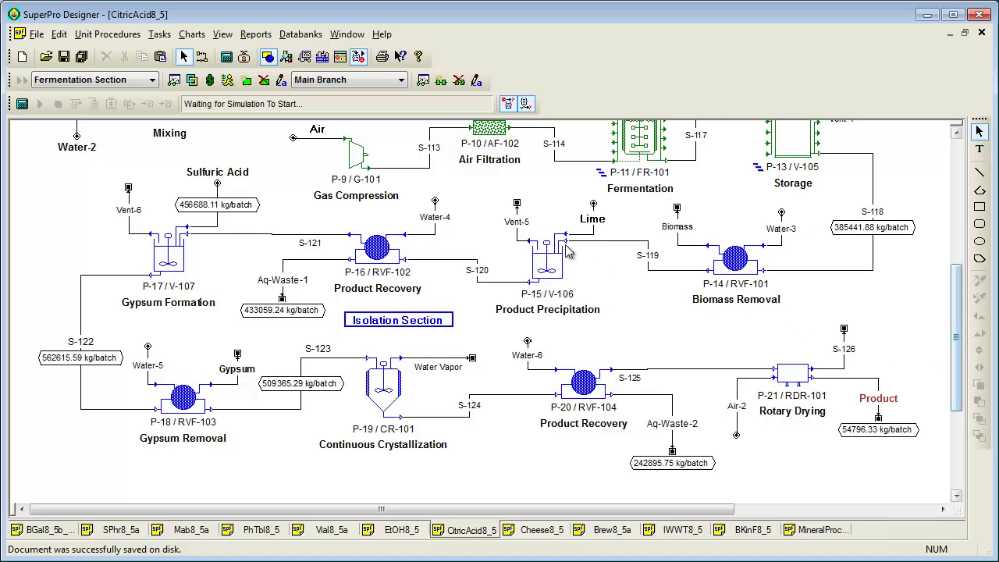
left_click(194, 35)
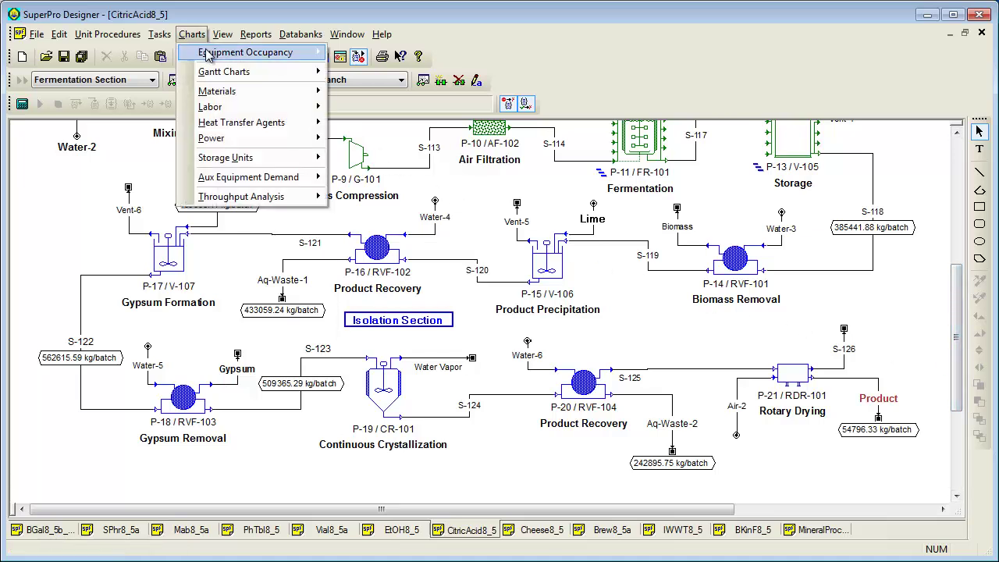
Step: Show the Equipment Occupancy chart for multiple (9) citric acid batches
mouse_move(258, 53)
left_click(344, 68)
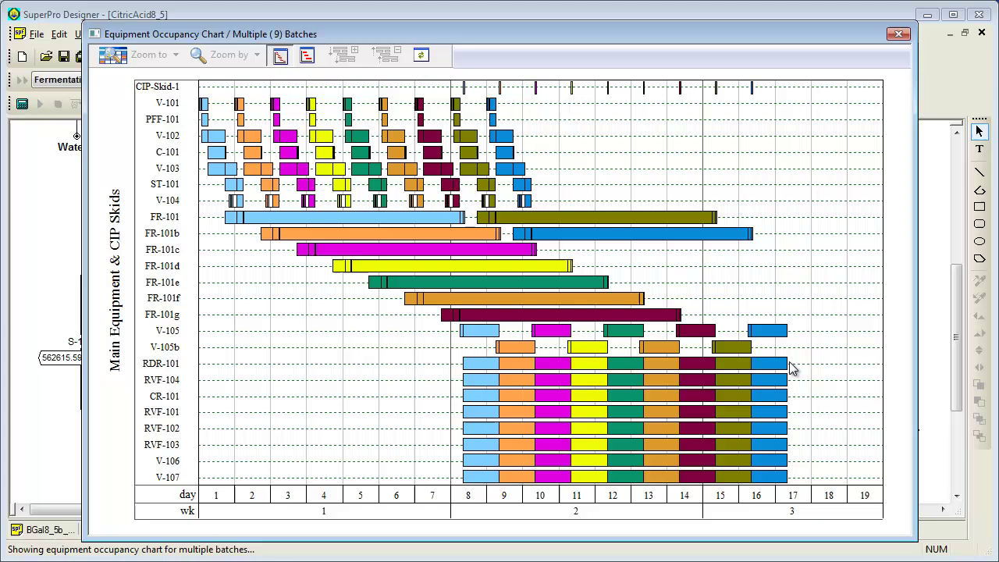
Step: Close the occupancy chart, review and save the cheese-making flowsheet, then switch to Brew8_5a
left_click(897, 35)
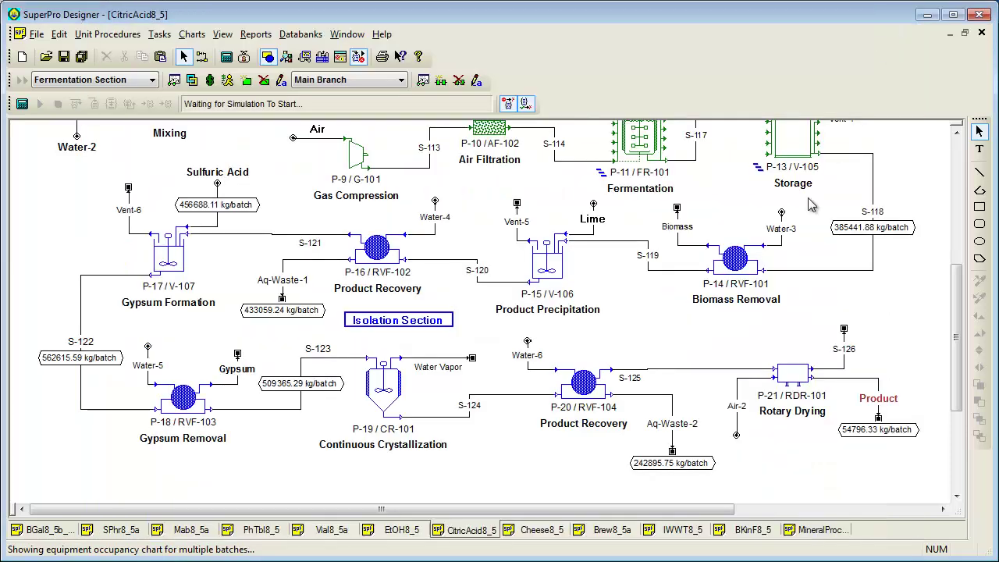
left_click(546, 530)
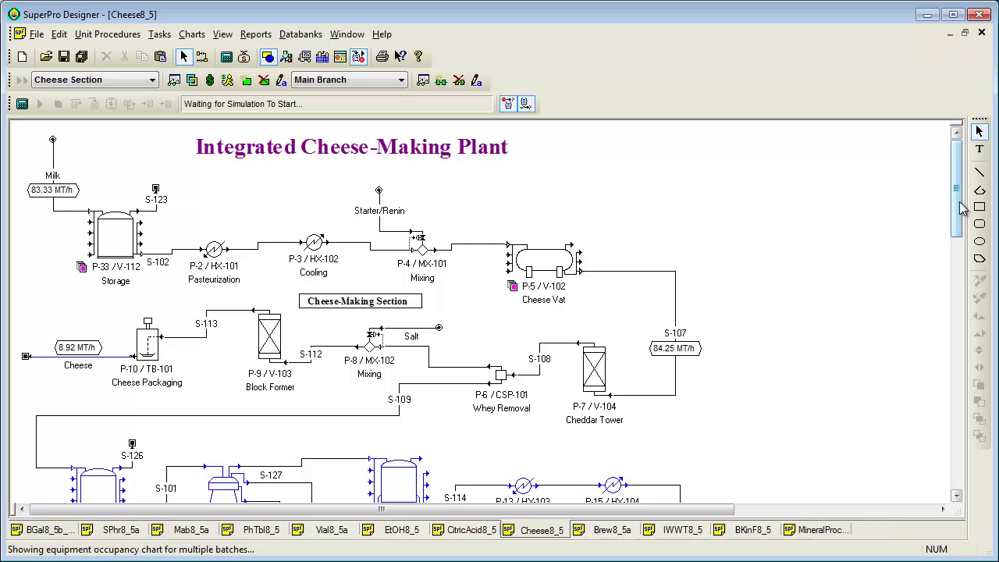
left_click_drag(961, 208, 965, 394)
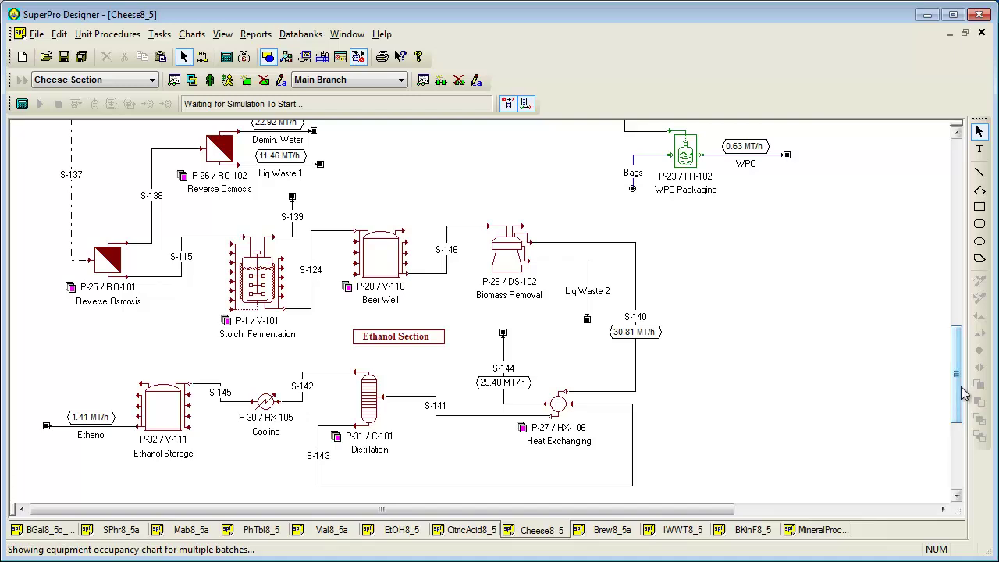
key("ctrl+s")
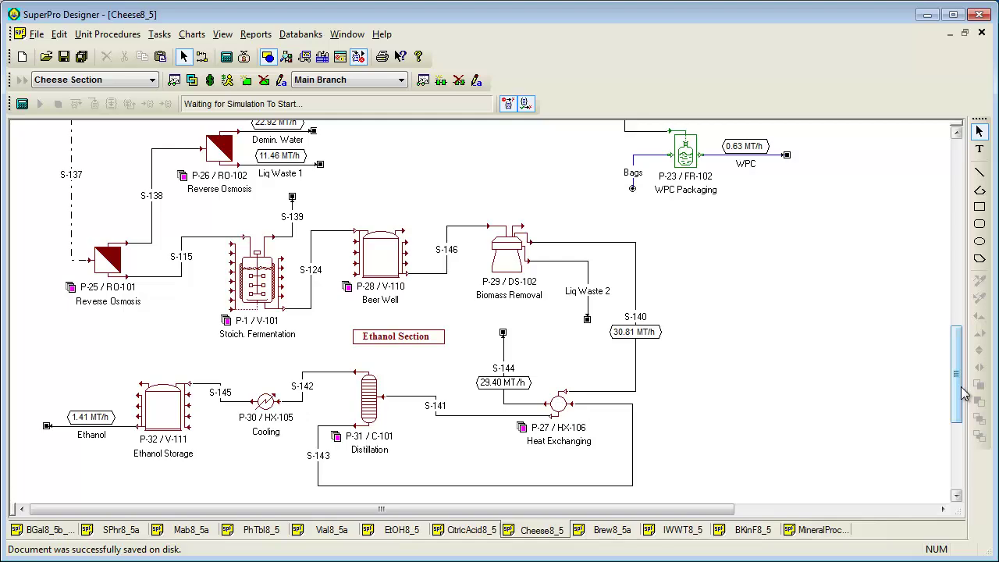
left_click(612, 533)
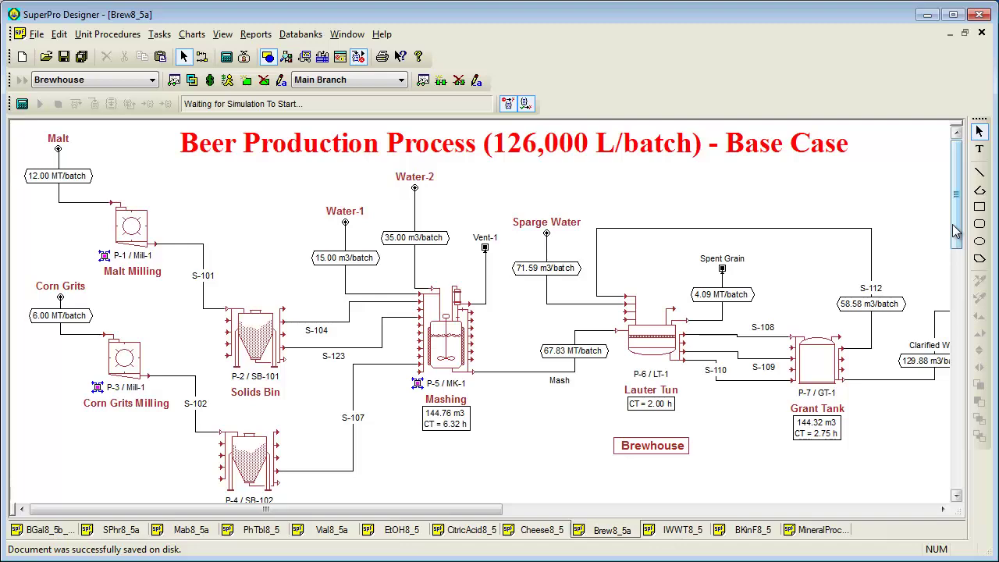
Step: Pan down and across to Brew8_5a's Filling & Packaging section with keg filling and cartoning
left_click_drag(955, 231, 957, 366)
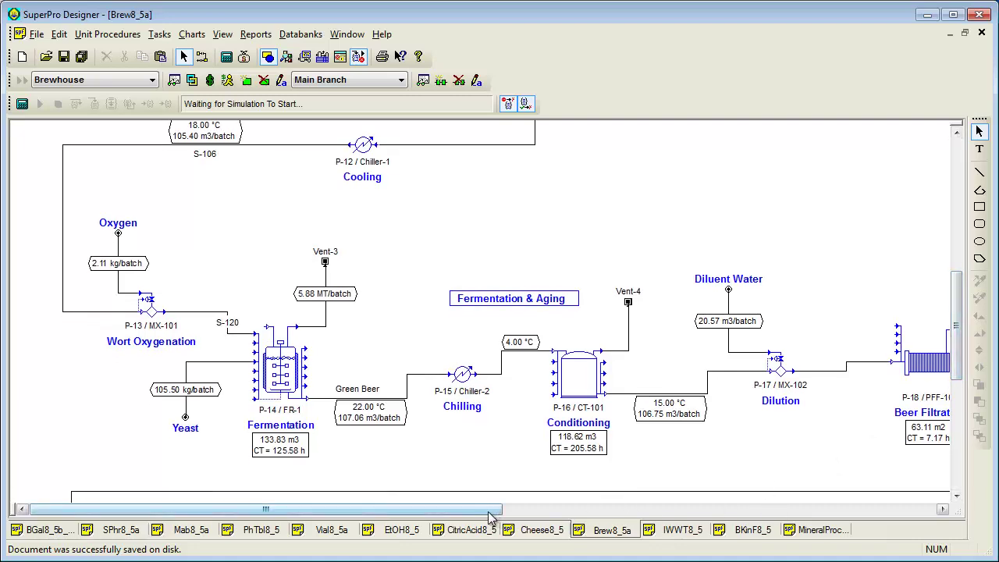
left_click_drag(491, 516, 574, 516)
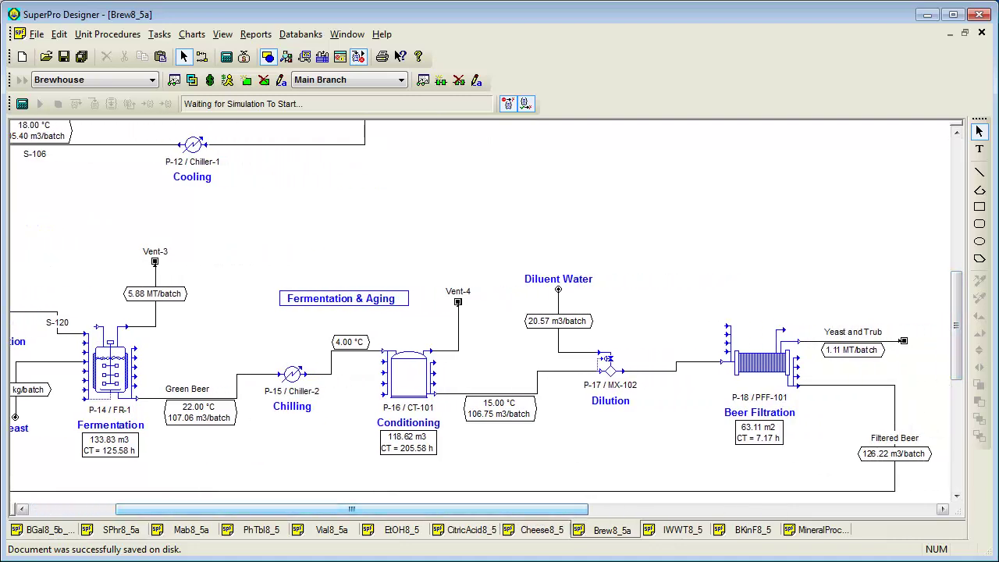
left_click_drag(956, 329, 951, 430)
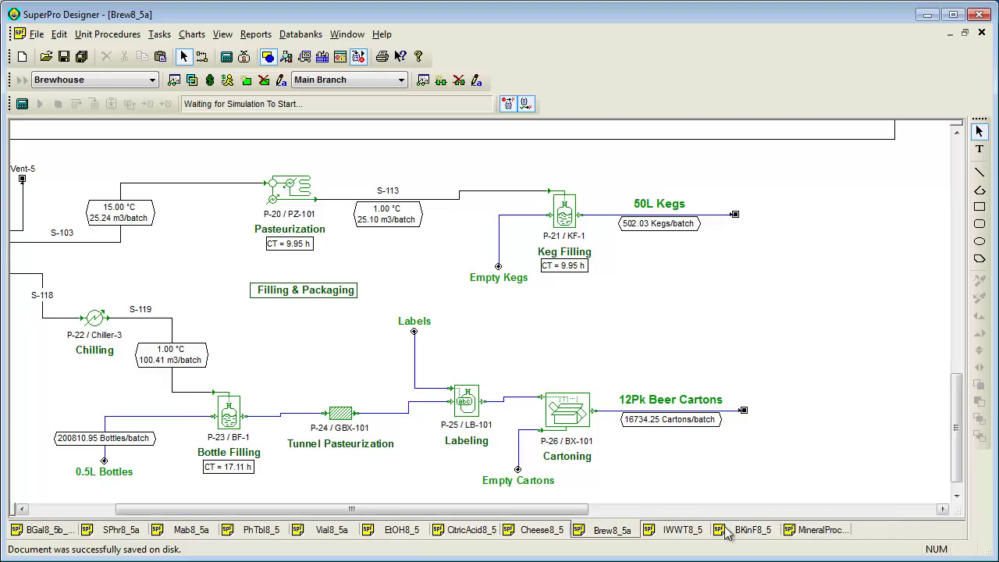
Step: Switch to IWWT8_5 and scroll down to its belt filtration and sludge drying loop
left_click(700, 531)
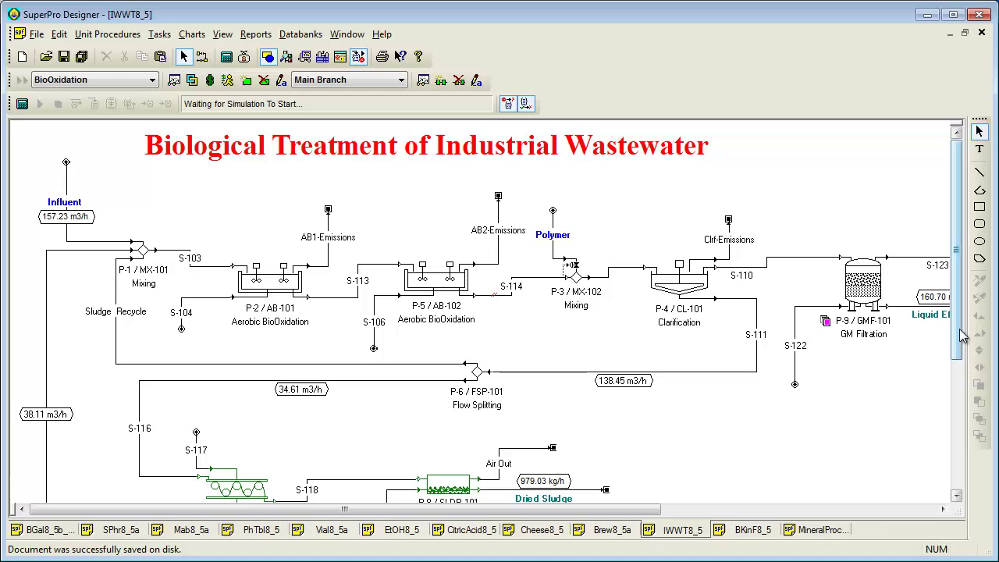
scroll(962, 334, "down", 3)
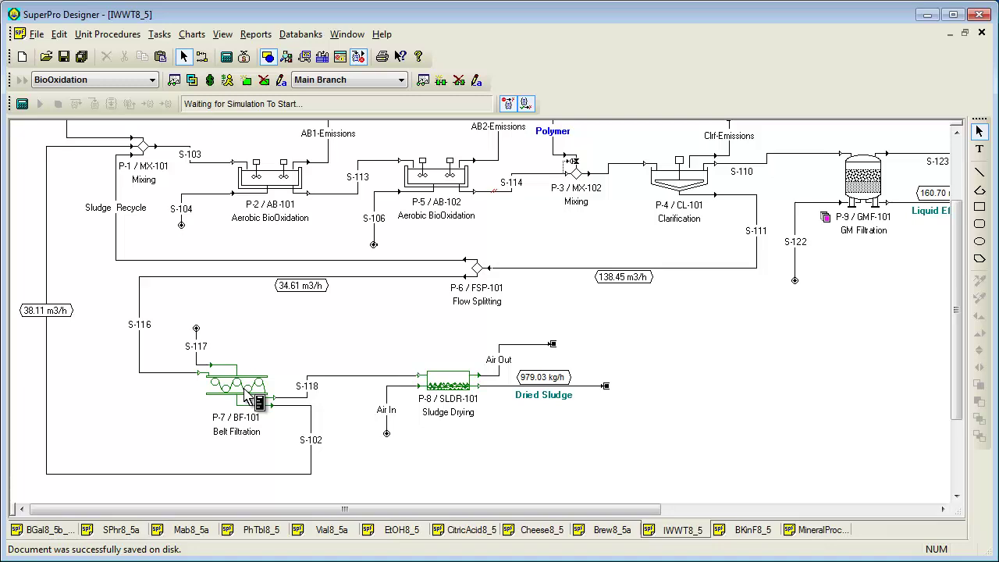
Step: Bring up the file-open window, go up to the v8.5 Examples folder, and browse its subfolders
left_click(45, 57)
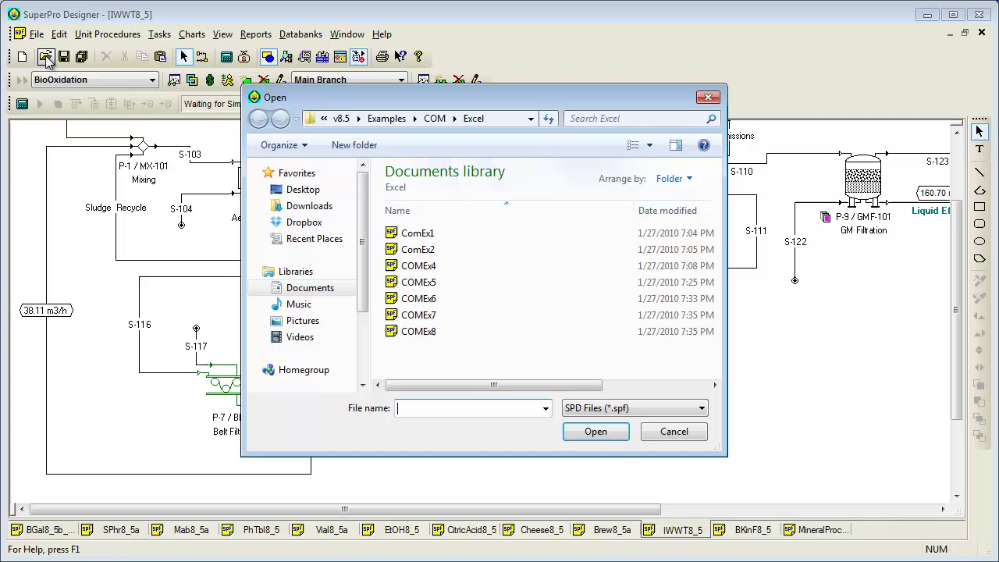
left_click(386, 118)
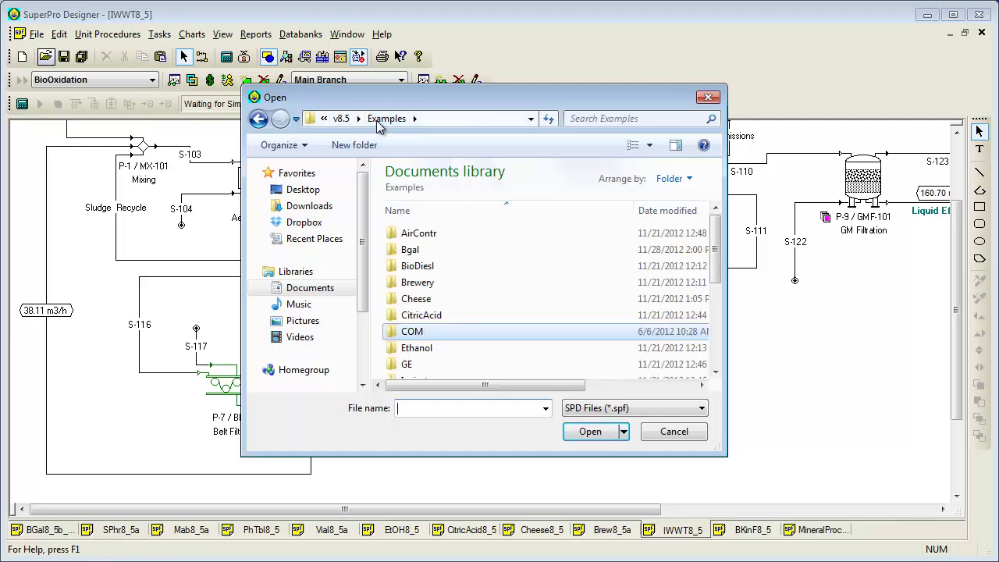
left_click_drag(720, 249, 719, 305)
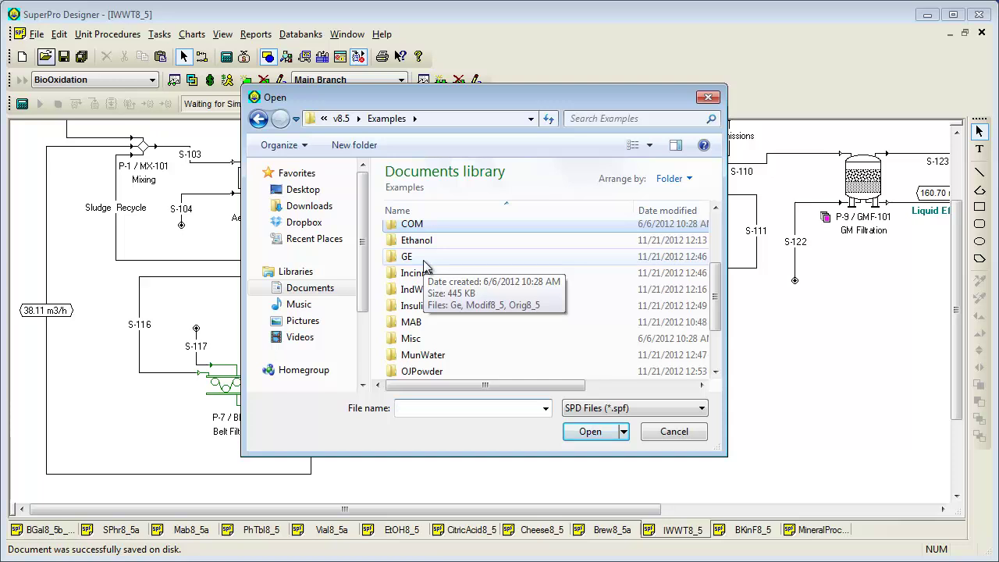
left_click_drag(715, 309, 715, 347)
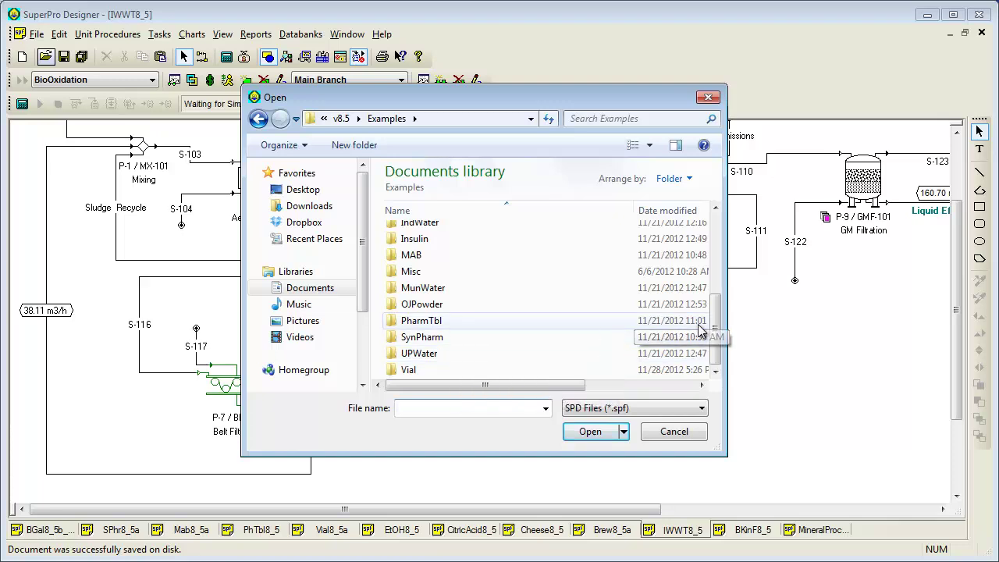
left_click_drag(714, 324, 714, 223)
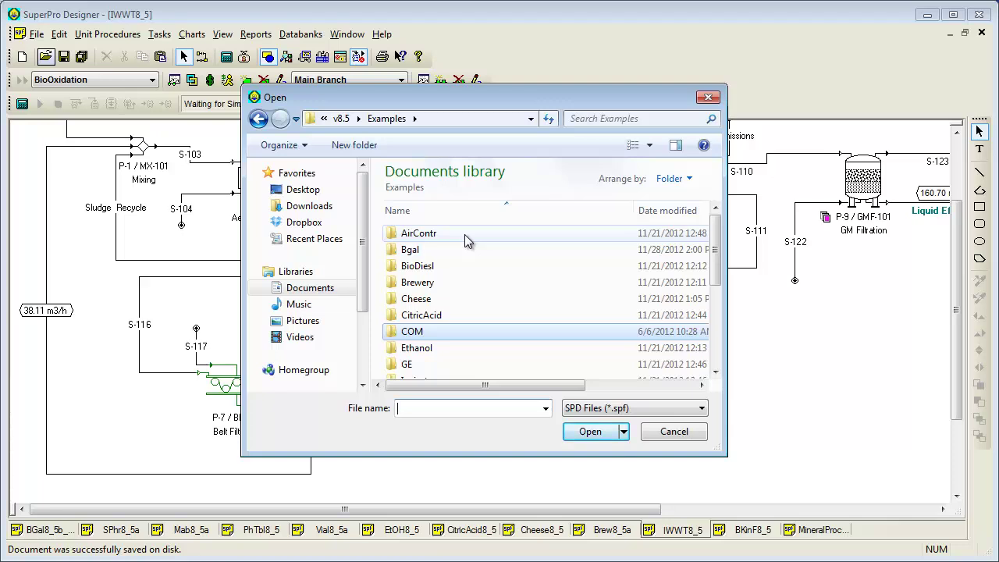
Step: Scroll through the Examples subfolder list in the Open dialog
left_click_drag(718, 276, 718, 298)
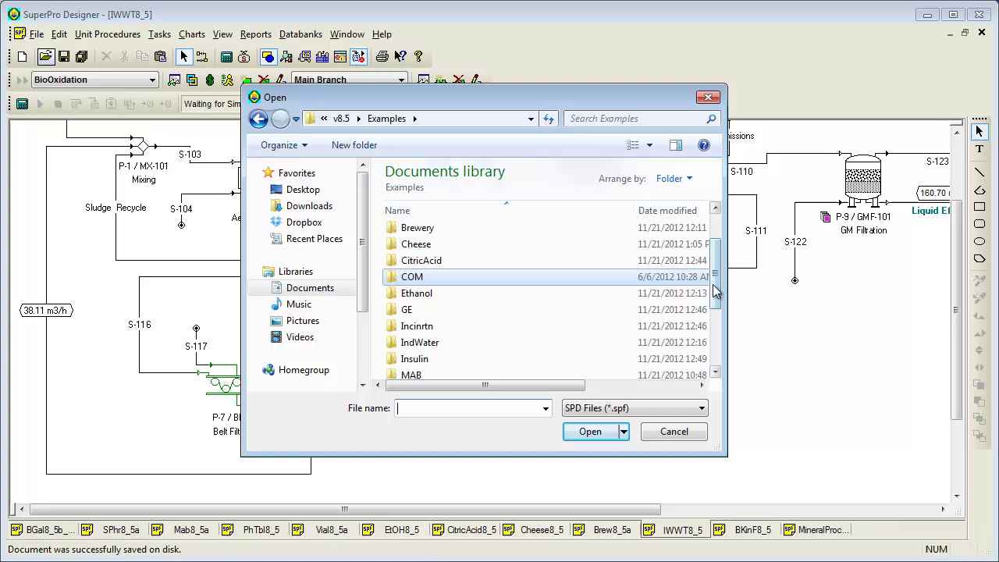
left_click_drag(718, 285, 717, 323)
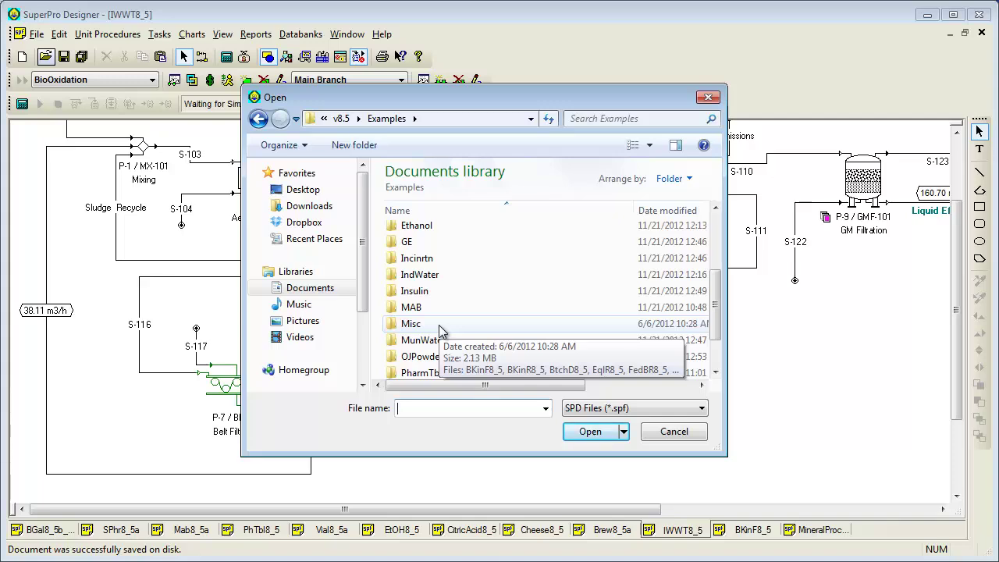
Step: Cancel the Open dialog and switch to the MineralProcessing_v8_5 flowsheet
left_click(662, 436)
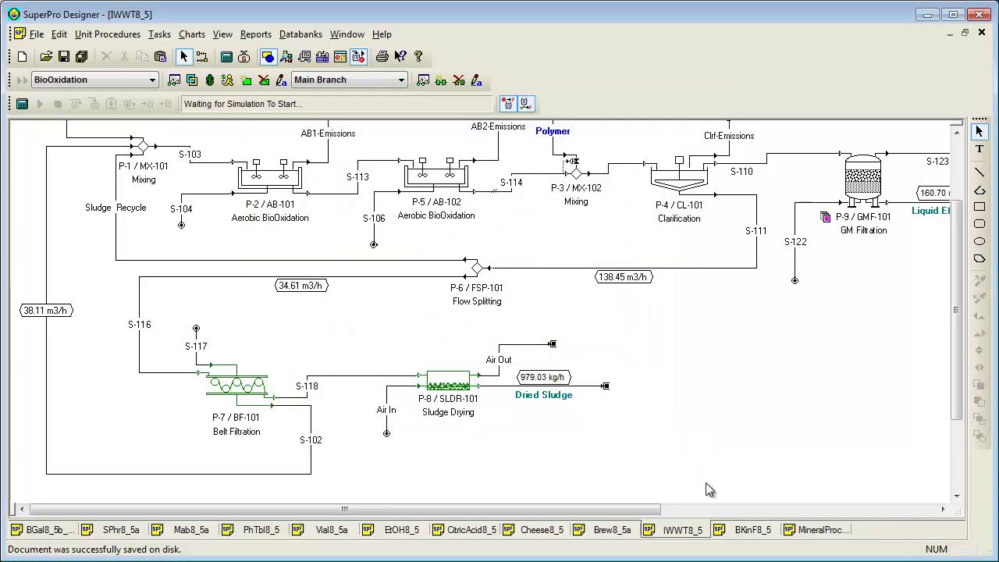
left_click(798, 532)
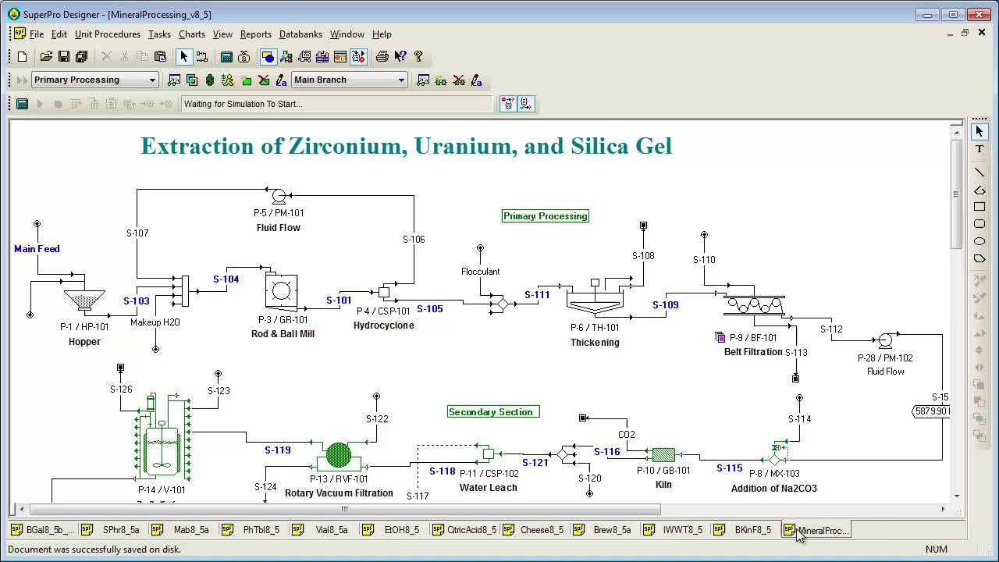